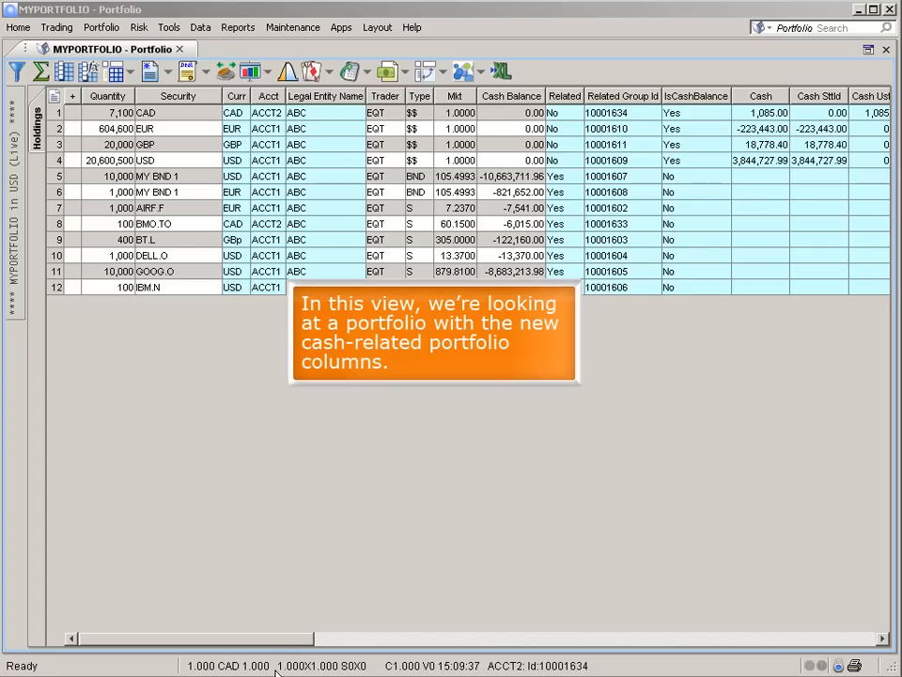
# - Browse the columns available in the Cash category of Design Columns, accept the column setup, and show the portfolio totals
pyautogui.moveTo(282, 644); pyautogui.dragTo(251, 644)
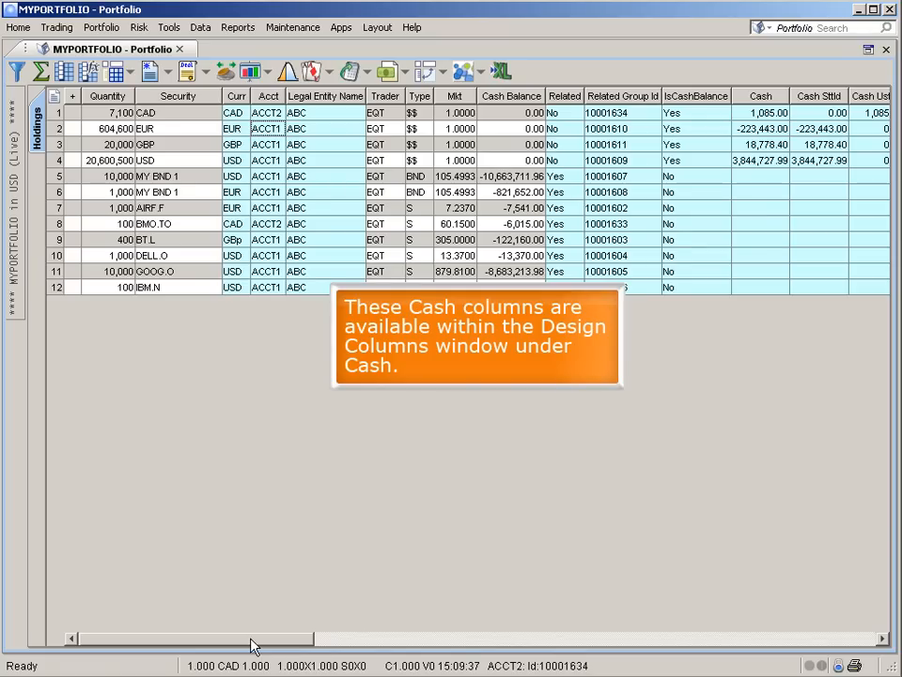
pyautogui.click(64, 72)
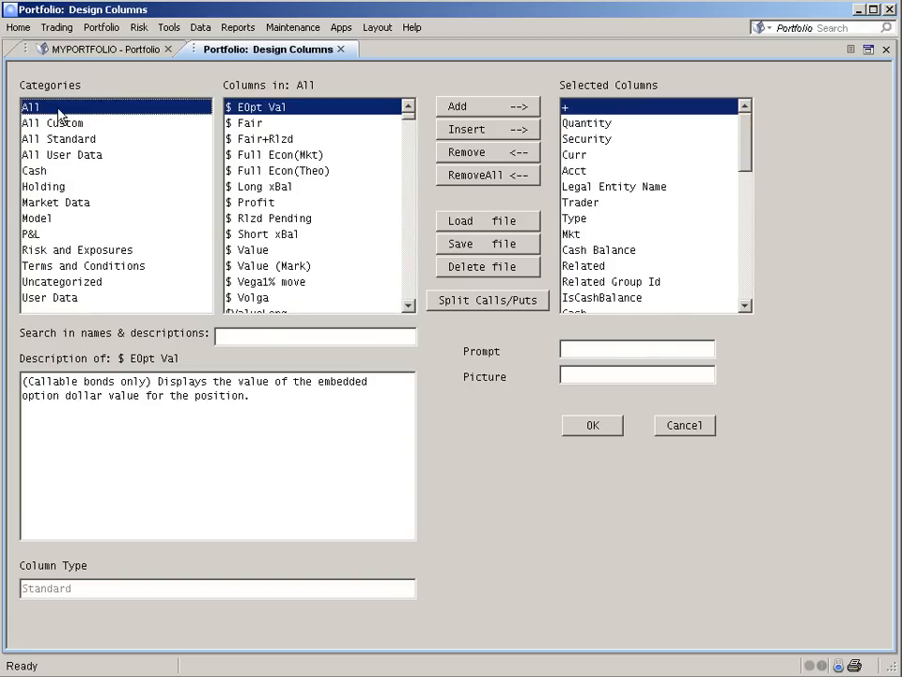
pyautogui.click(34, 170)
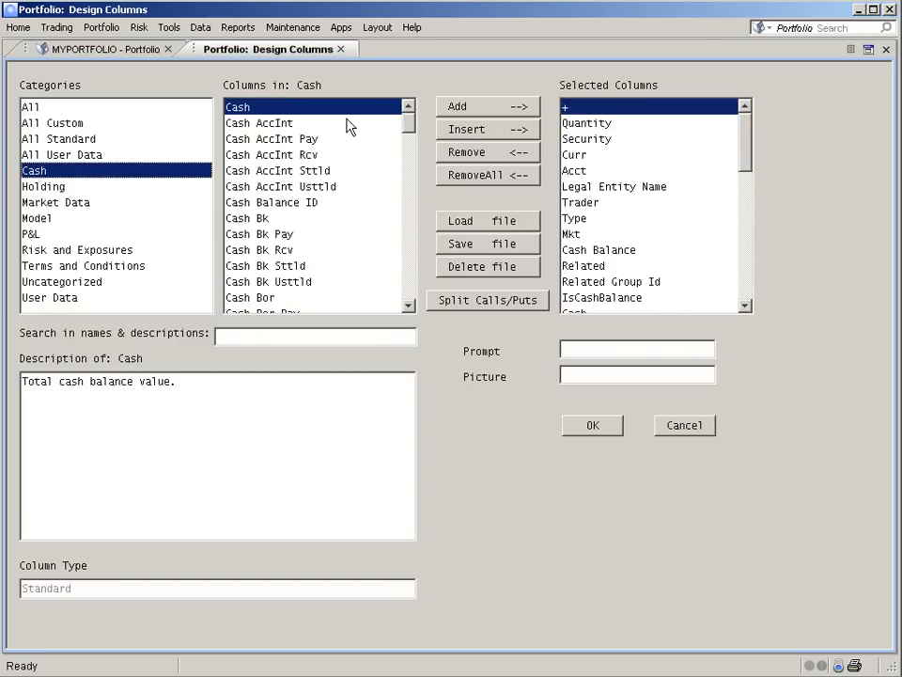
pyautogui.moveTo(408, 125)
pyautogui.mouseDown()
pyautogui.moveTo(406, 315)
pyautogui.moveTo(403, 121)
pyautogui.mouseUp()
pyautogui.click(617, 425)
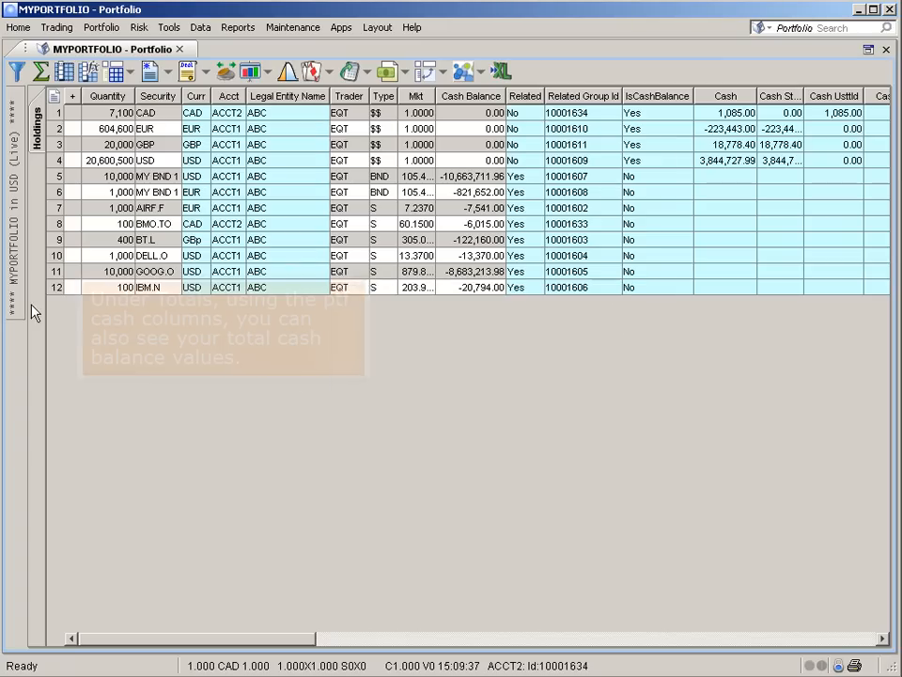
pyautogui.click(25, 308)
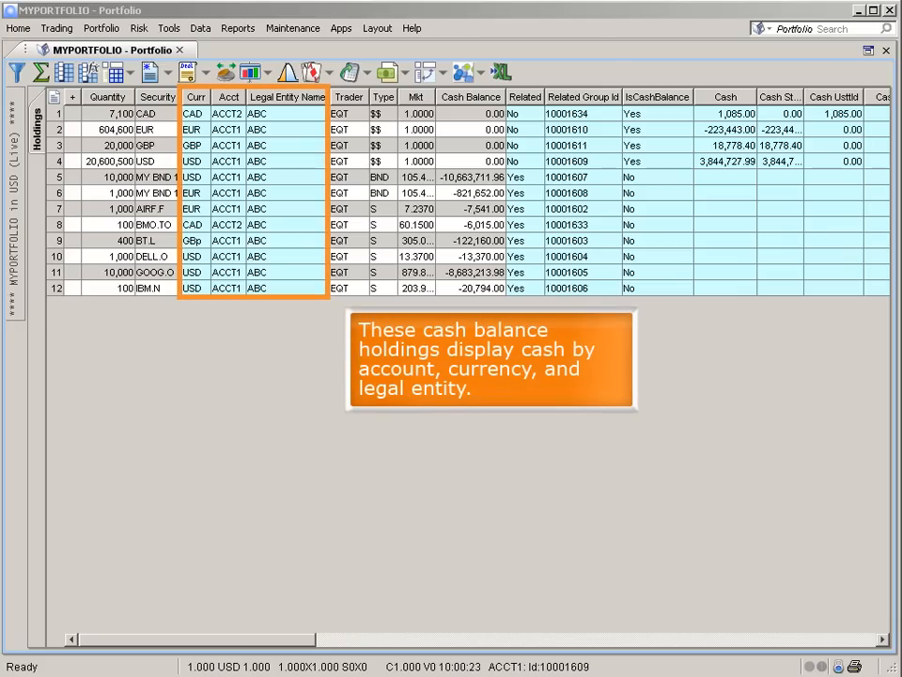
# - Open the Cash Management page under Portfolio P&L in Preferences to review how cash balance holdings are structured
pyautogui.click(176, 35)
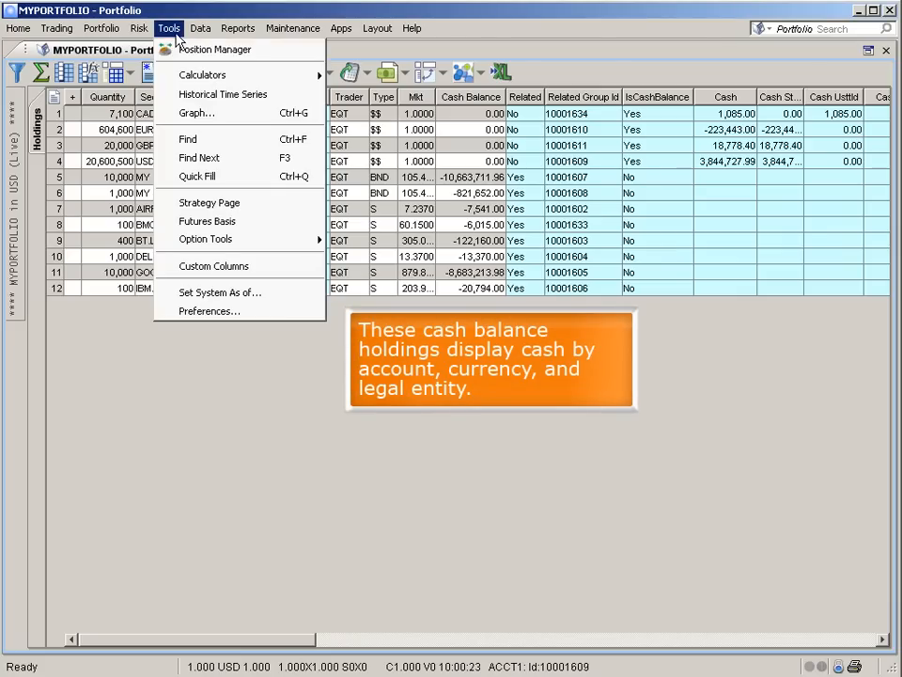
pyautogui.click(211, 312)
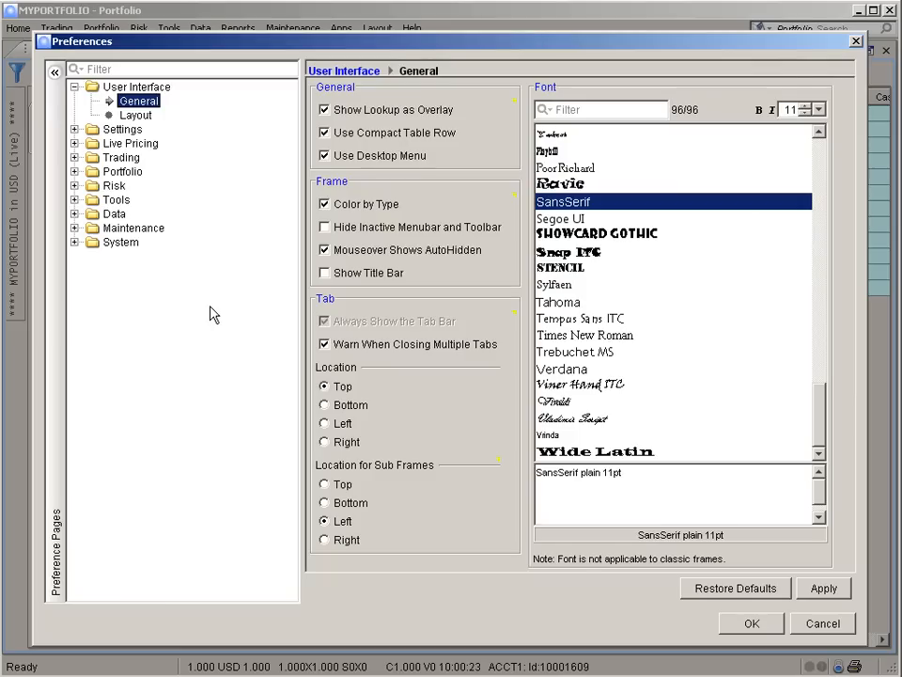
pyautogui.click(74, 172)
pyautogui.click(91, 214)
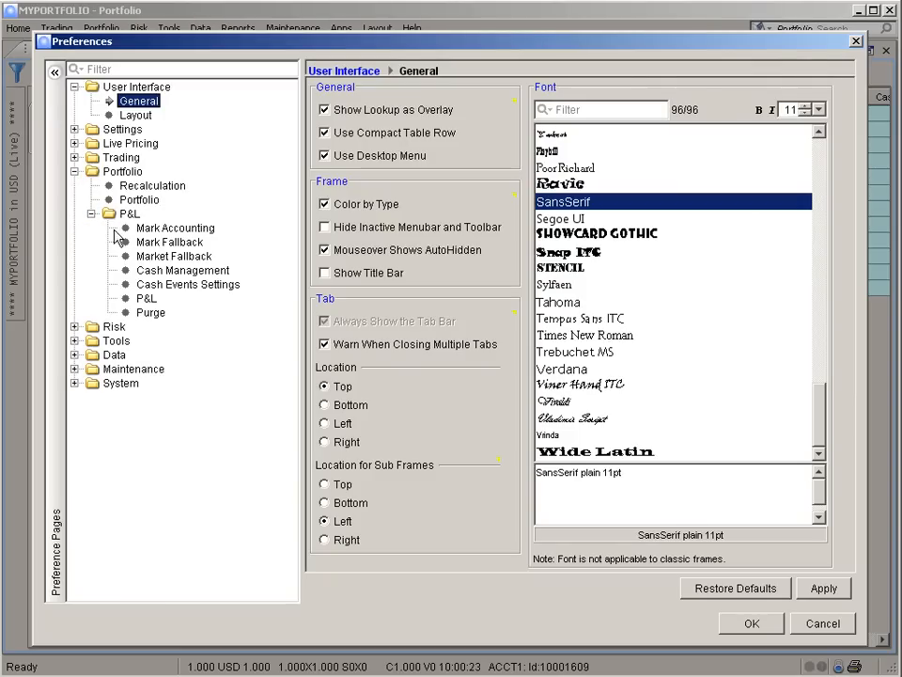
pyautogui.click(160, 270)
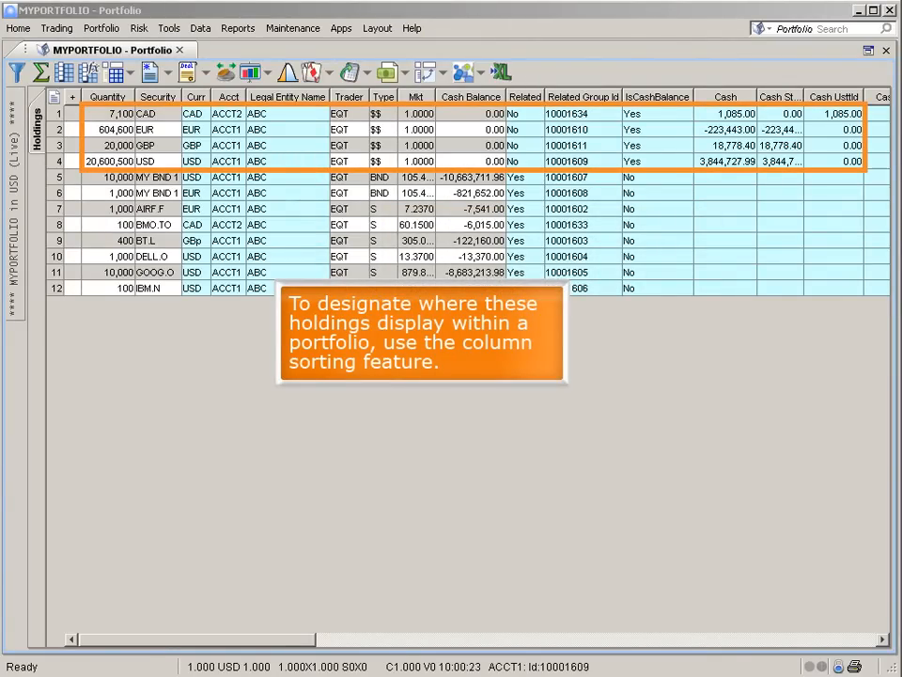
# - Apply portfolio sorting by IsCashBalance descending as first criterion, Type ascending as second, and Security ascending as third
pyautogui.click(91, 31)
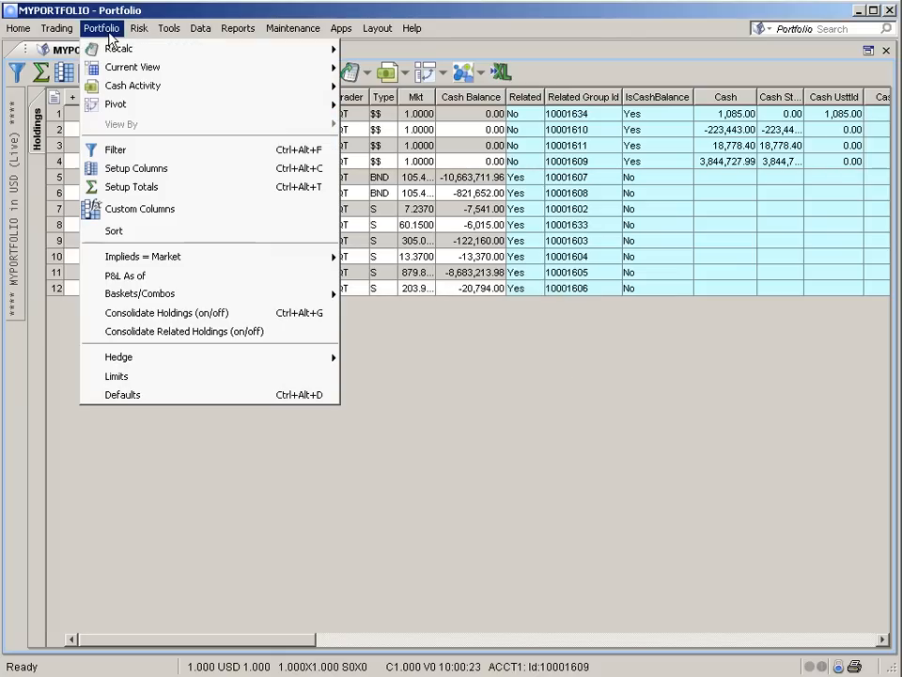
pyautogui.click(116, 232)
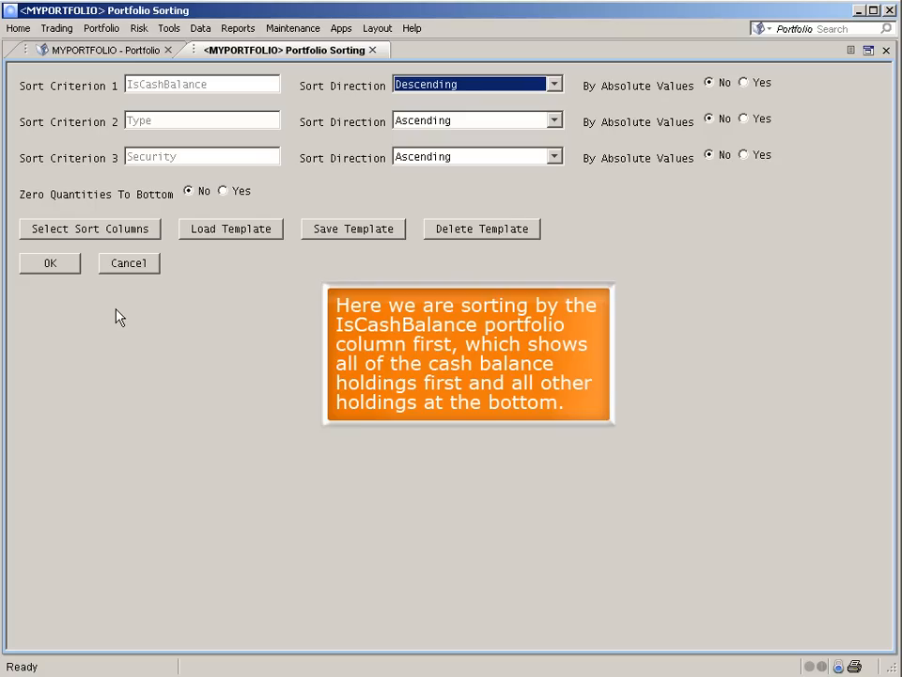
pyautogui.click(53, 266)
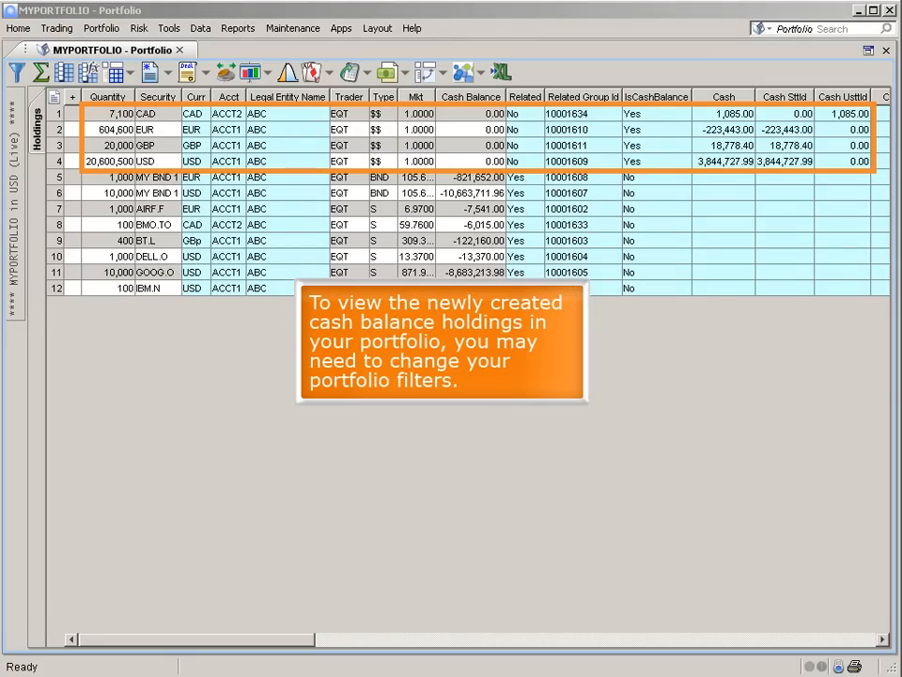
# - Apply a portfolio filter with Type set to !$$ in the first row to exclude cash balance holdings
pyautogui.click(16, 72)
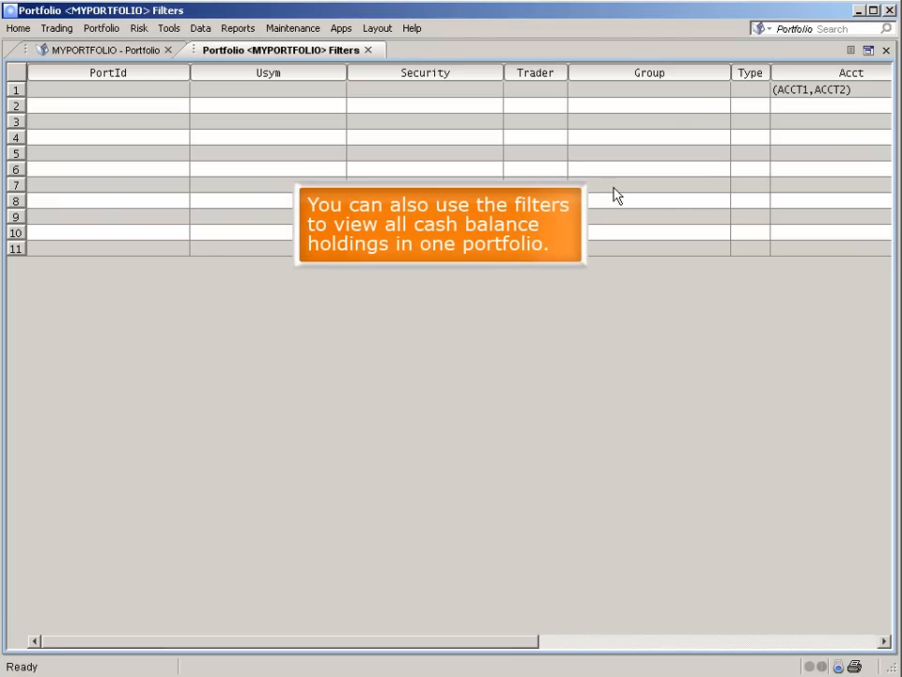
pyautogui.click(752, 90)
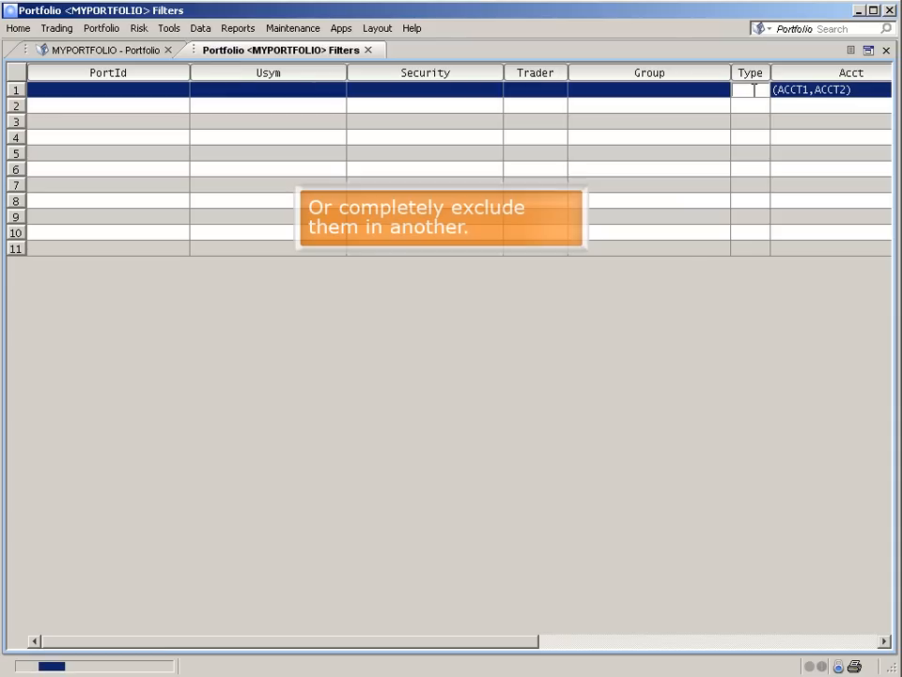
pyautogui.write('1$$')
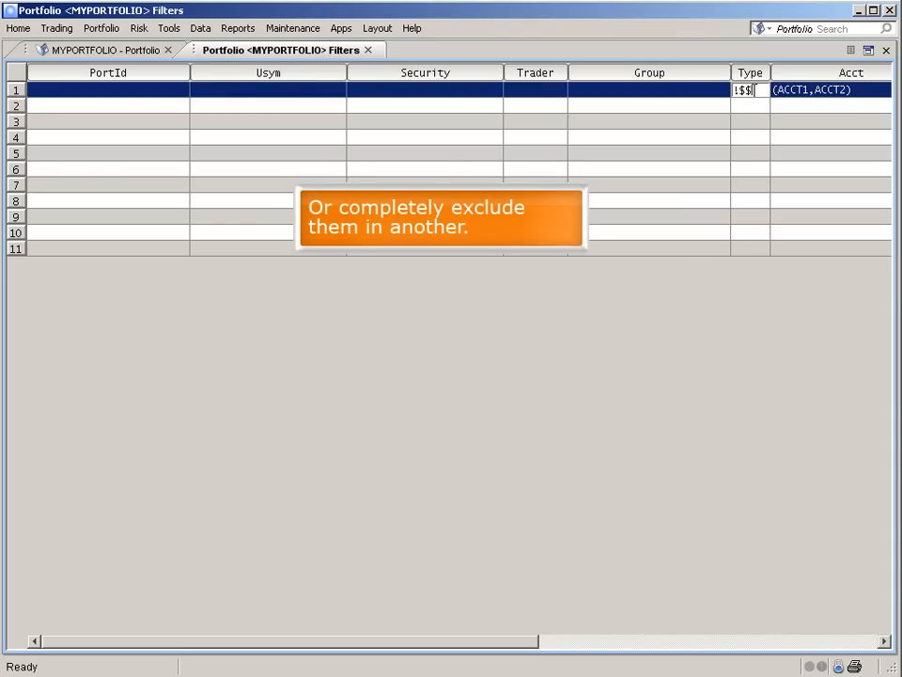
pyautogui.rightClick(465, 300)
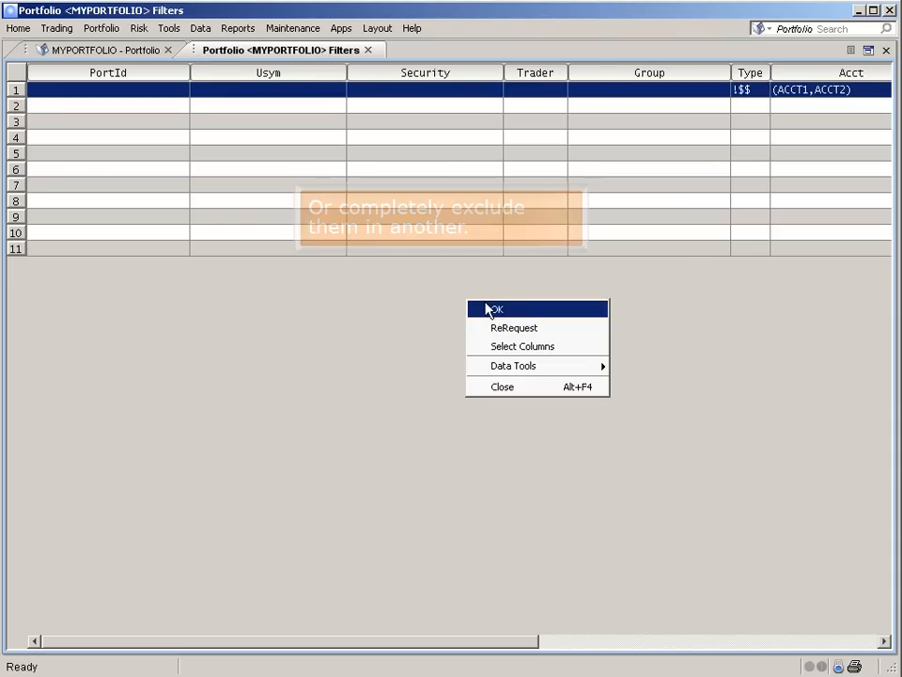
pyautogui.click(489, 308)
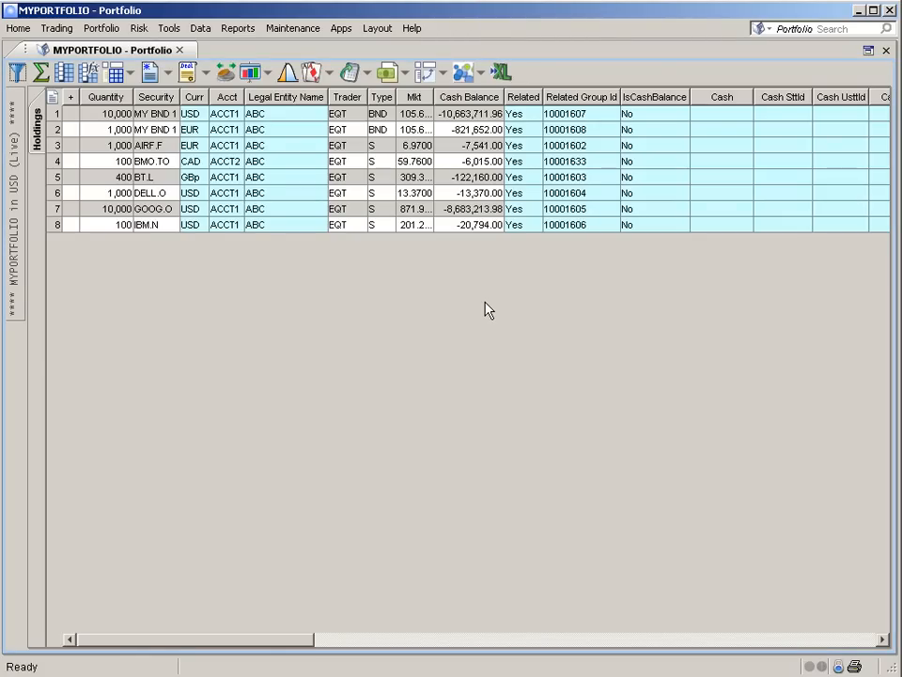
# - Clear the Type value in the first portfolio filter row, set its Acct to ACCT1, and apply the filter
pyautogui.click(18, 71)
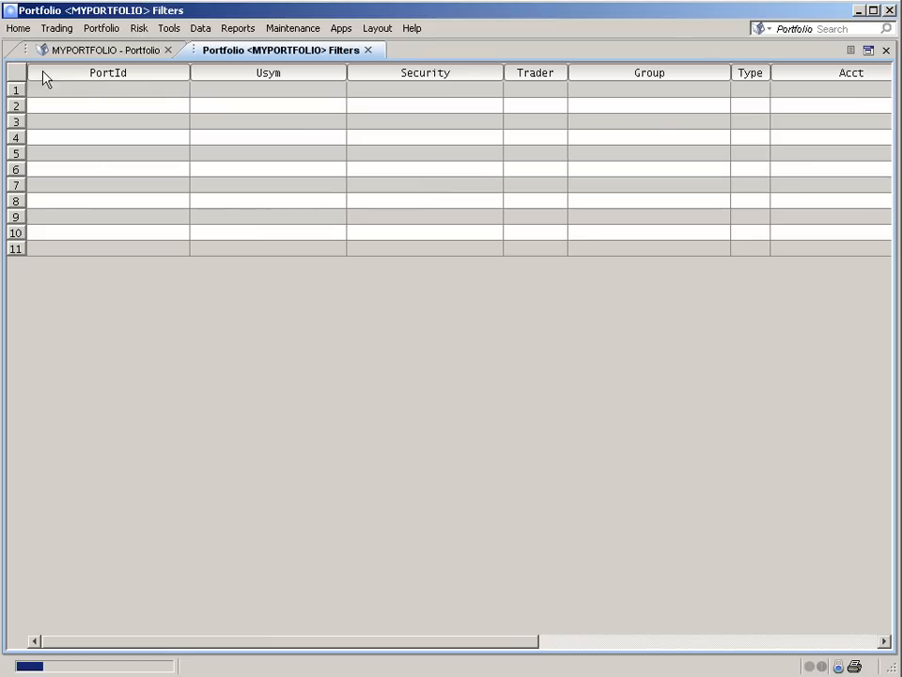
pyautogui.doubleClick(747, 91)
pyautogui.doubleClick(858, 91)
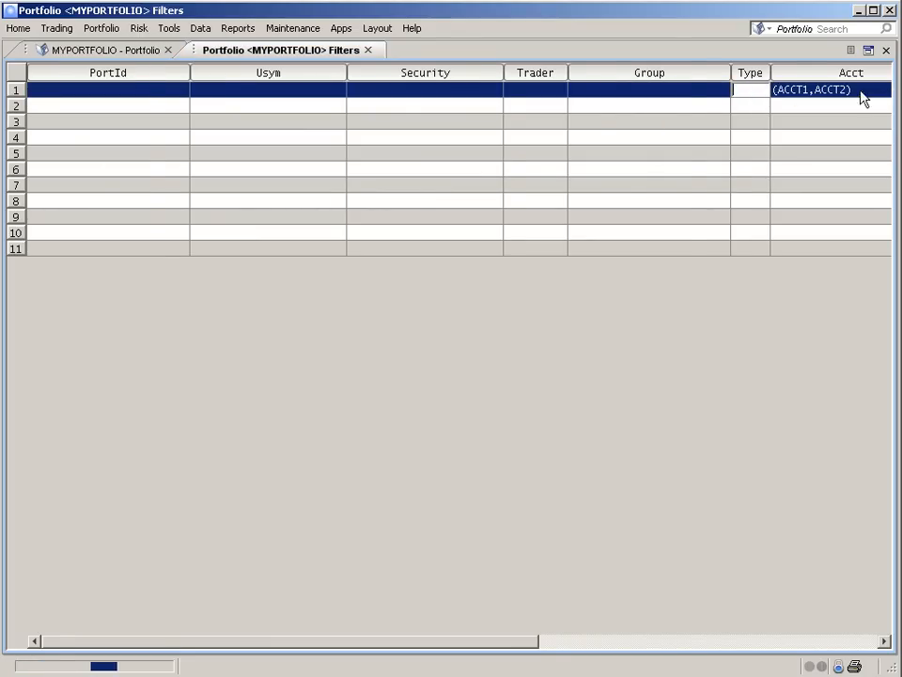
pyautogui.write('ACCT1')
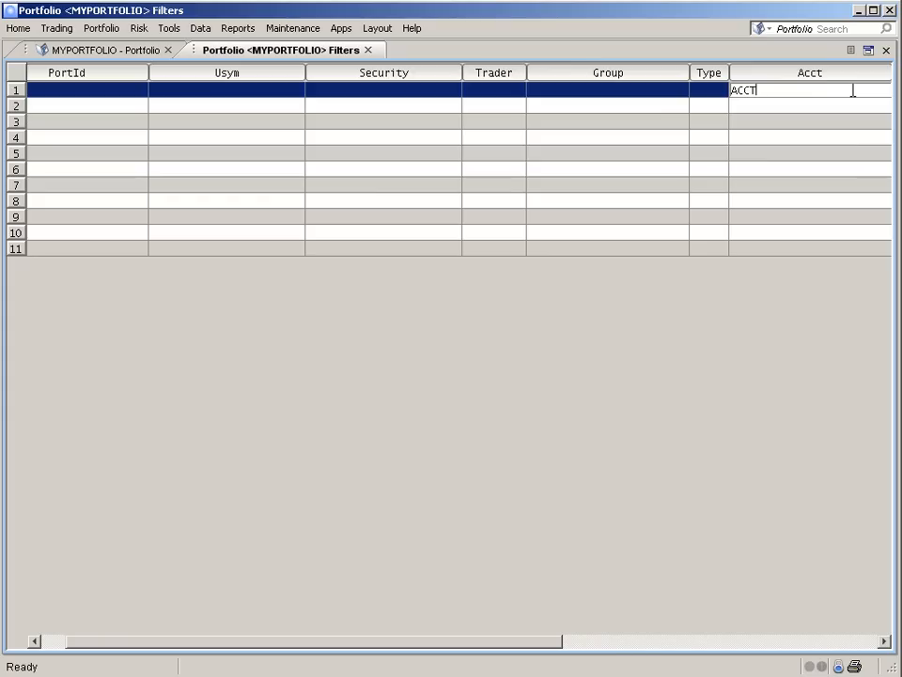
pyautogui.press('Return')
pyautogui.rightClick(640, 297)
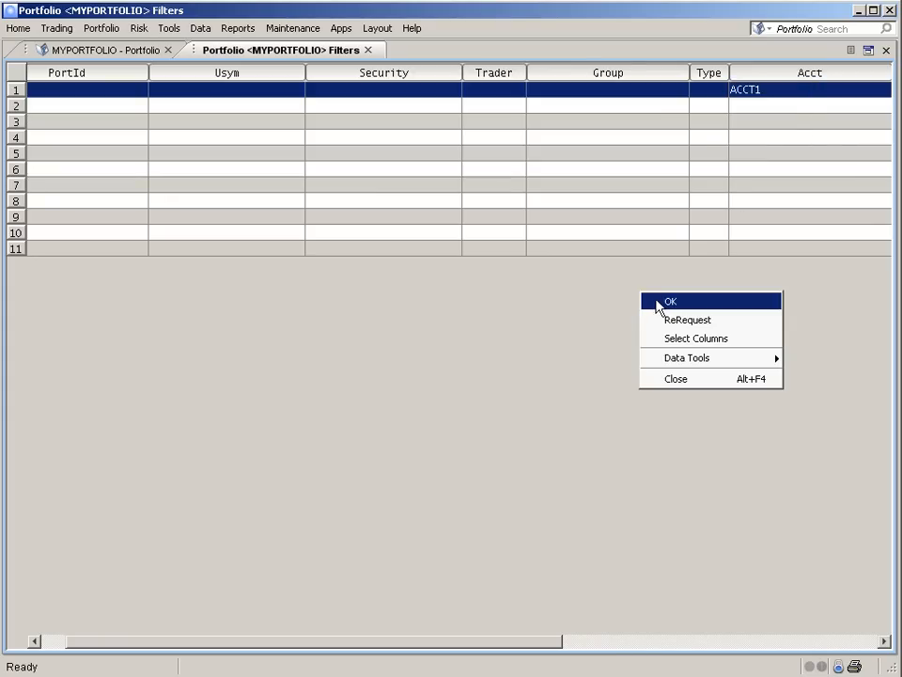
pyautogui.click(651, 302)
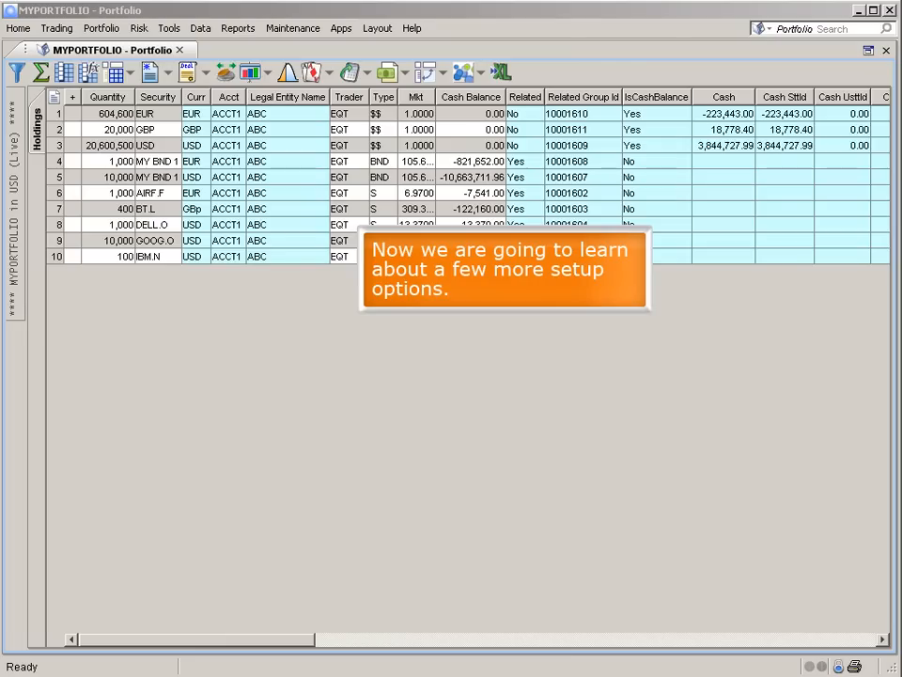
# - Return to the P&L Cash Management preferences and examine the cash account structure and multi-currency transaction settings
pyautogui.click(166, 30)
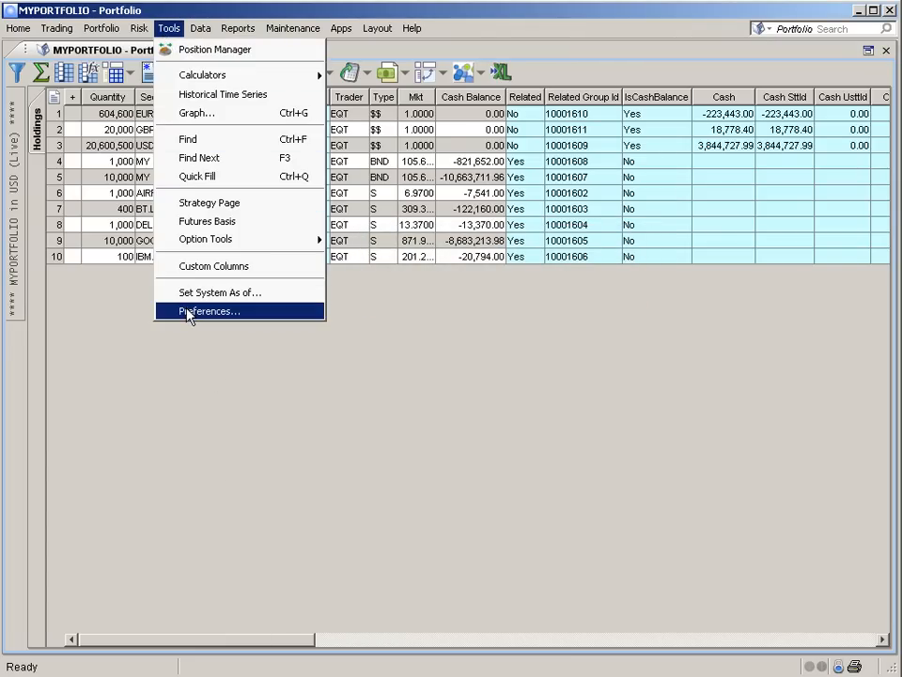
pyautogui.click(191, 311)
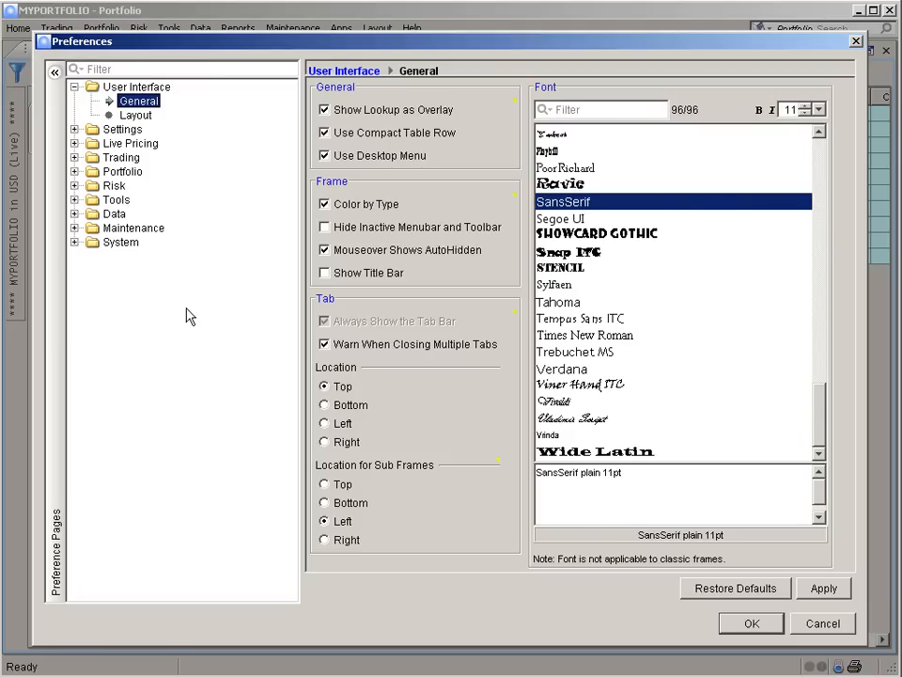
pyautogui.click(74, 173)
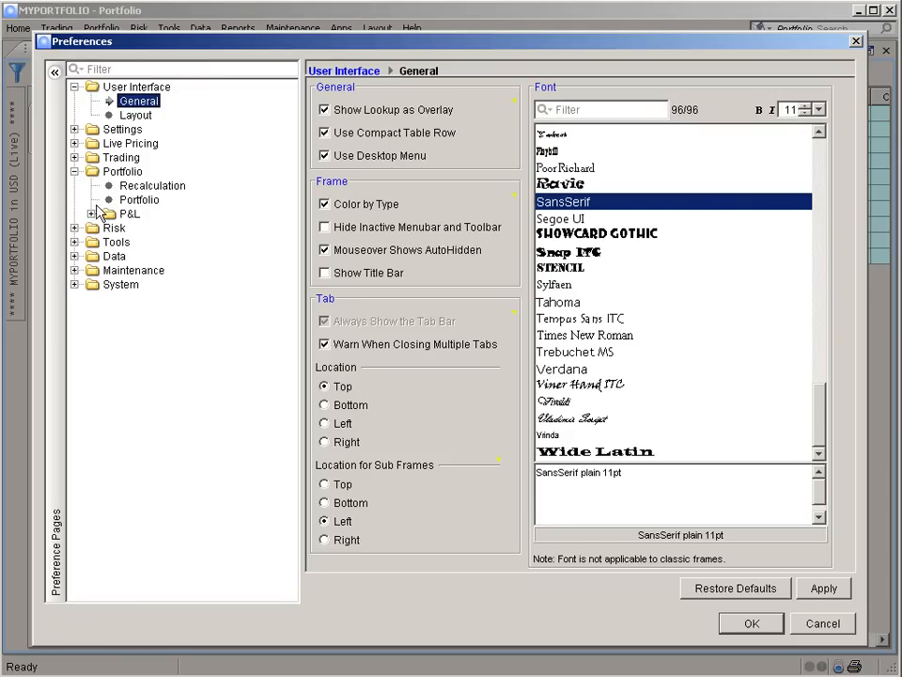
pyautogui.click(91, 213)
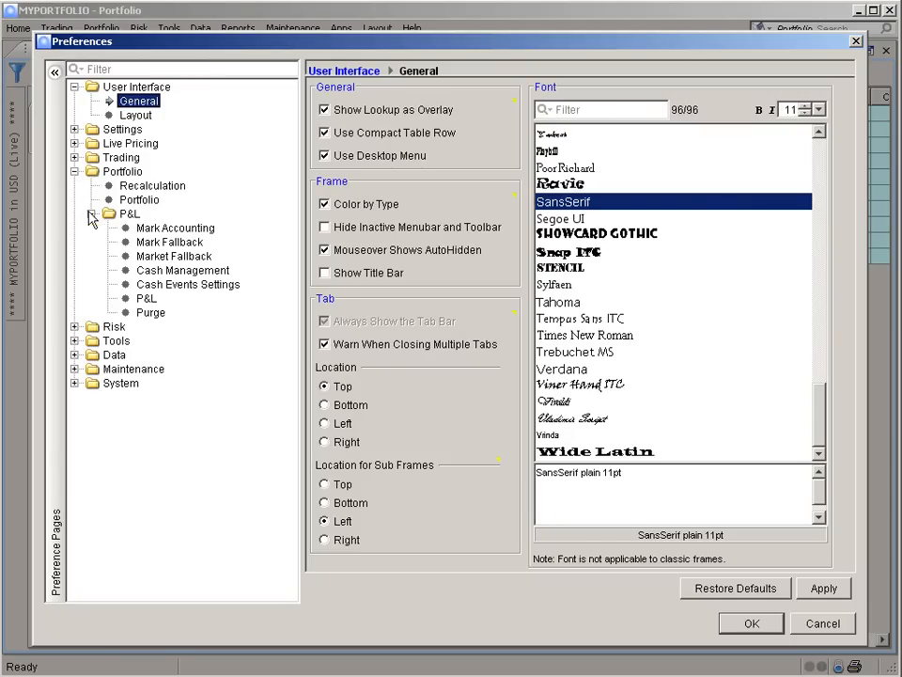
pyautogui.click(143, 270)
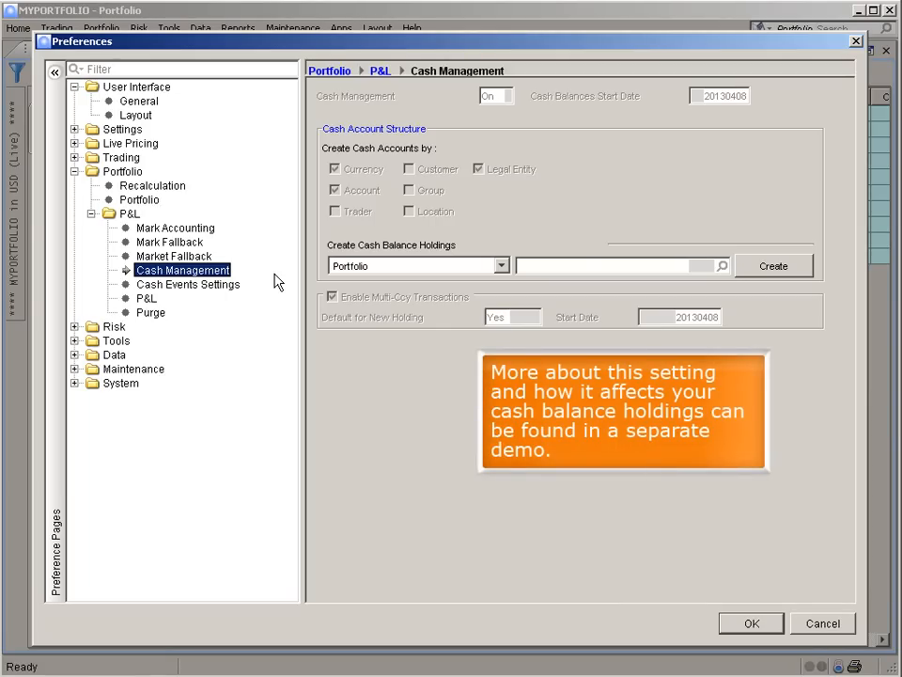
# - In Cash Events Settings, exclude Commission Adj and Fee Adj from the total cash balance and include both again
pyautogui.click(220, 283)
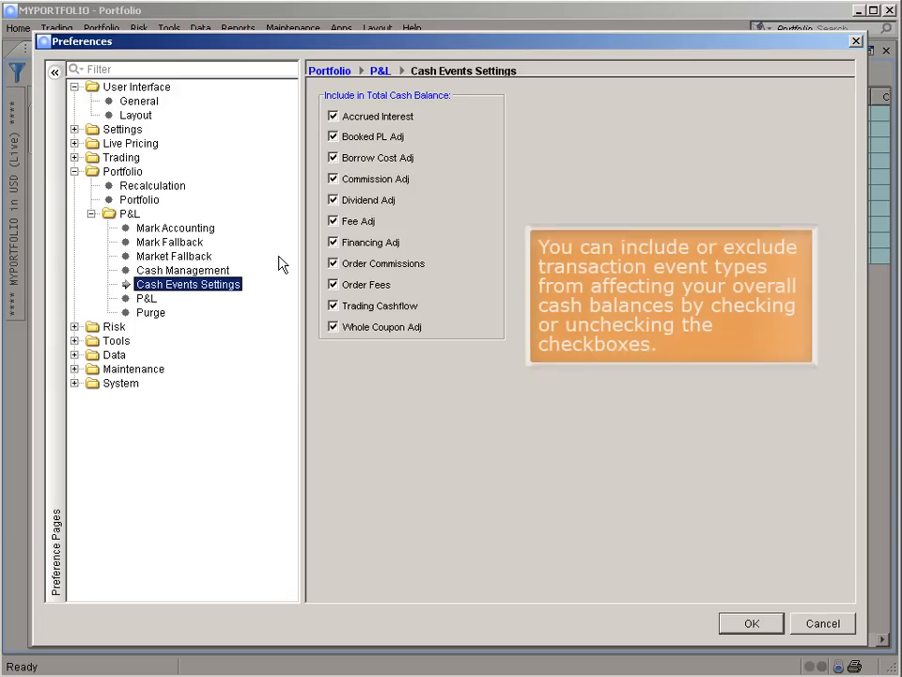
pyautogui.click(332, 180)
pyautogui.click(333, 221)
pyautogui.click(332, 179)
pyautogui.click(334, 222)
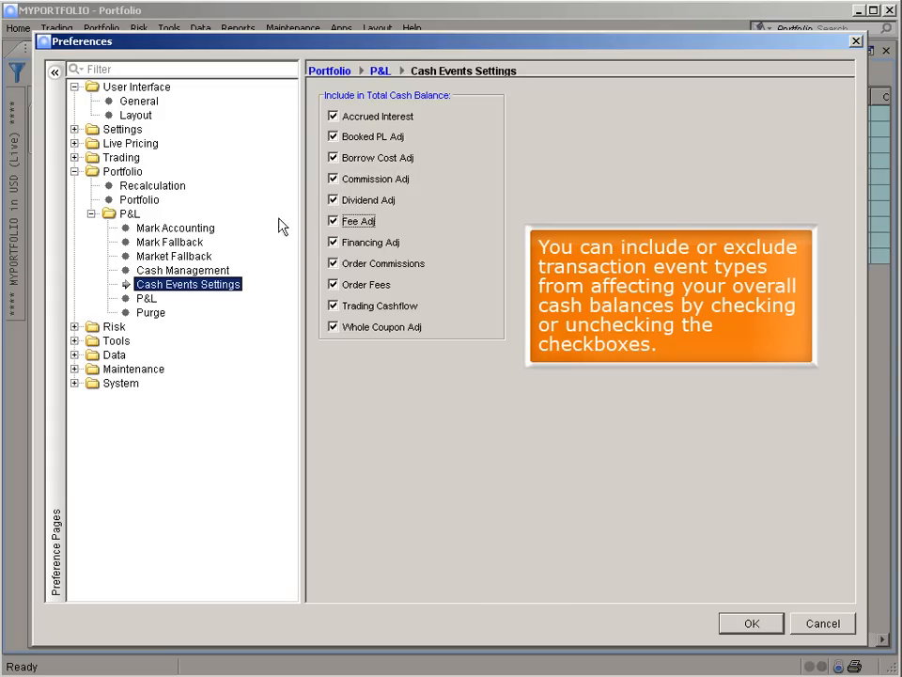